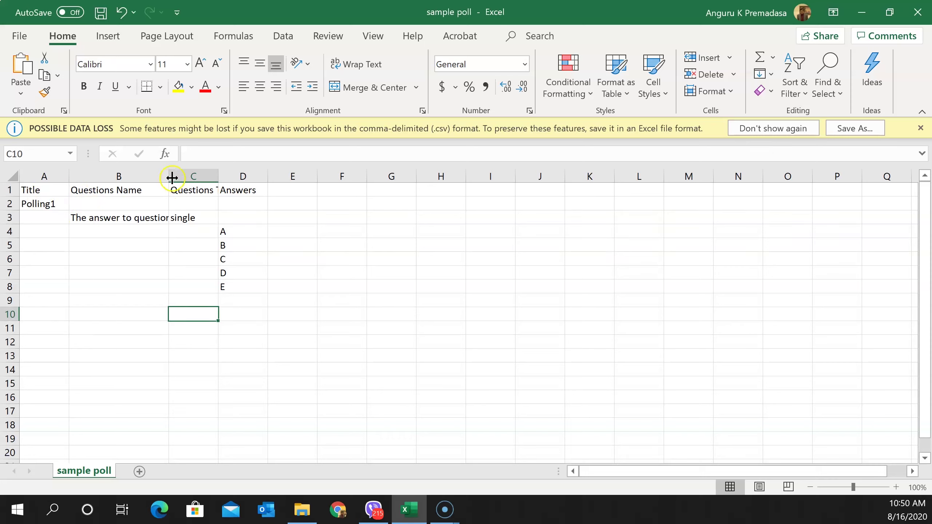
# Step: Widen column B so that the full question text in B3 fits
pyautogui.click(172, 178)
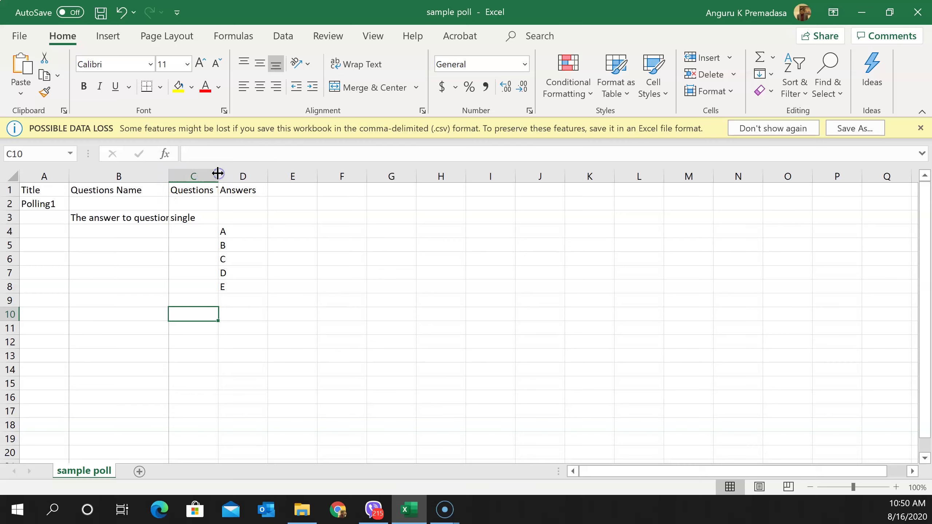
pyautogui.moveTo(218, 174); pyautogui.dragTo(218, 174)
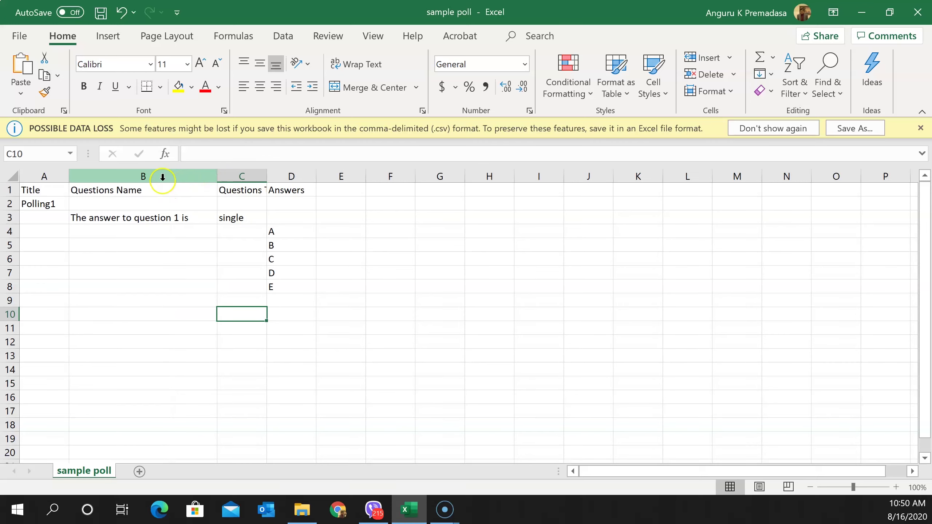
pyautogui.click(84, 220)
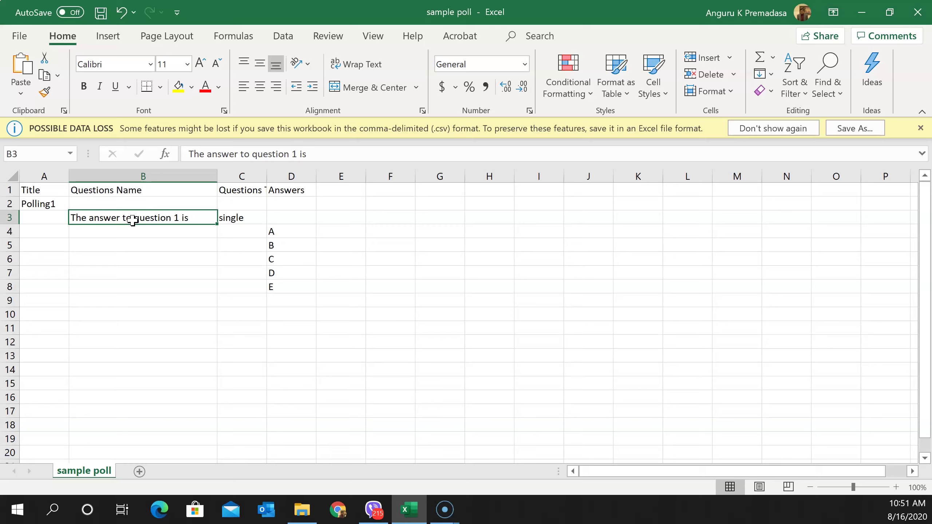
pyautogui.click(235, 219)
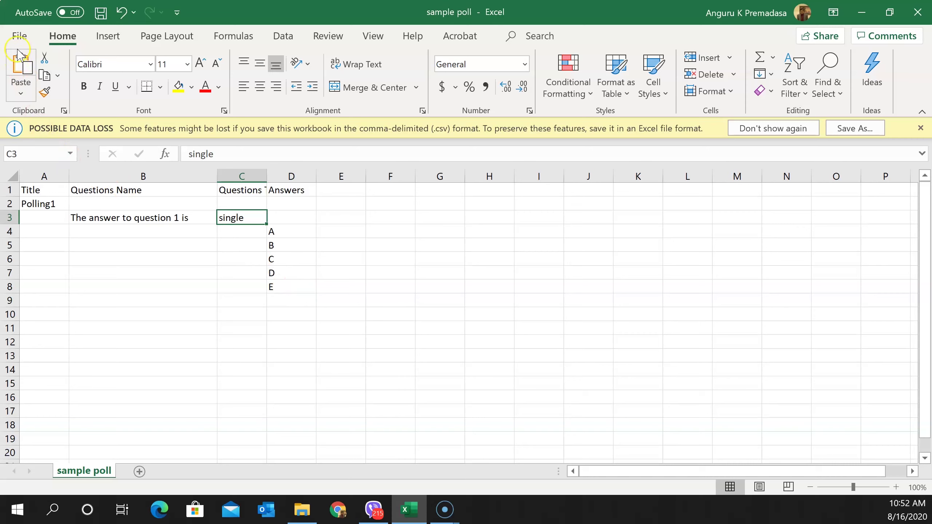
# Step: Save the workbook as "sample poll" in CSV UTF-8 (Comma delimited) format in the dept meeeting folder, replacing the existing file
pyautogui.click(18, 34)
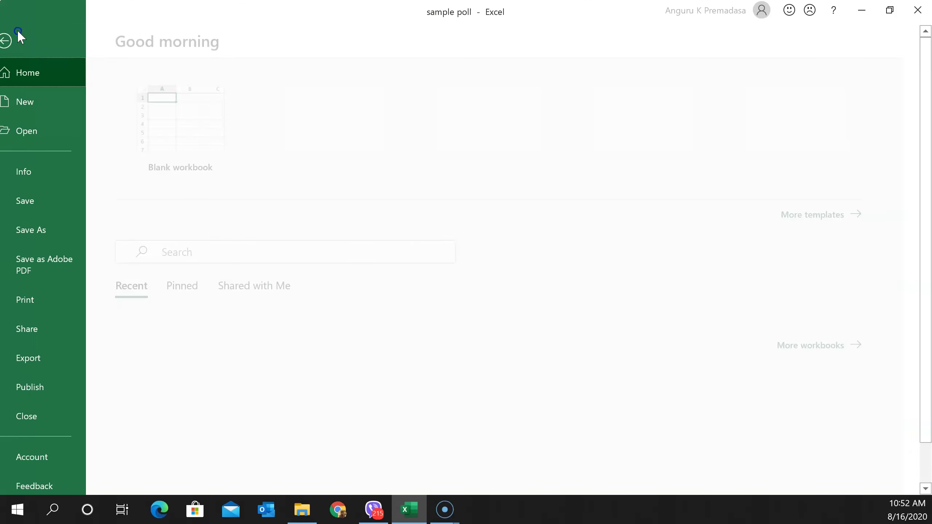
pyautogui.click(57, 233)
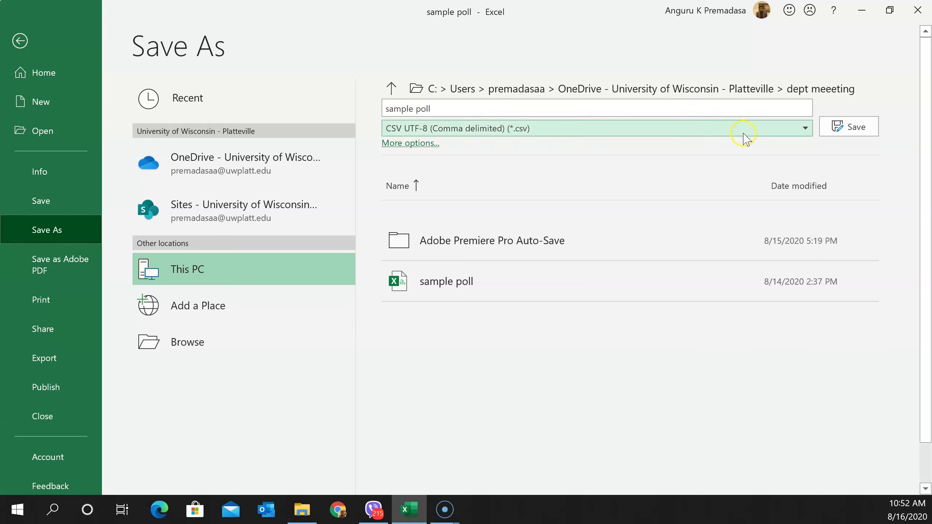
pyautogui.click(857, 129)
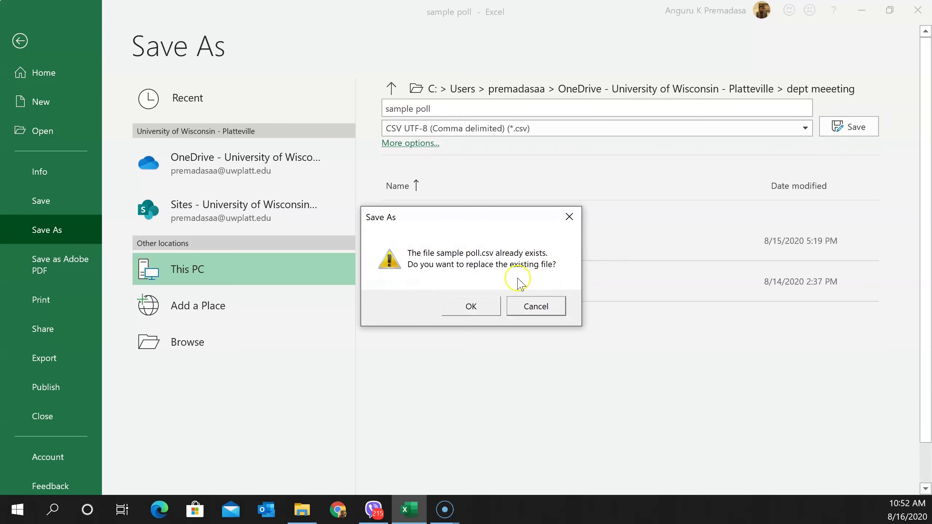
pyautogui.click(474, 307)
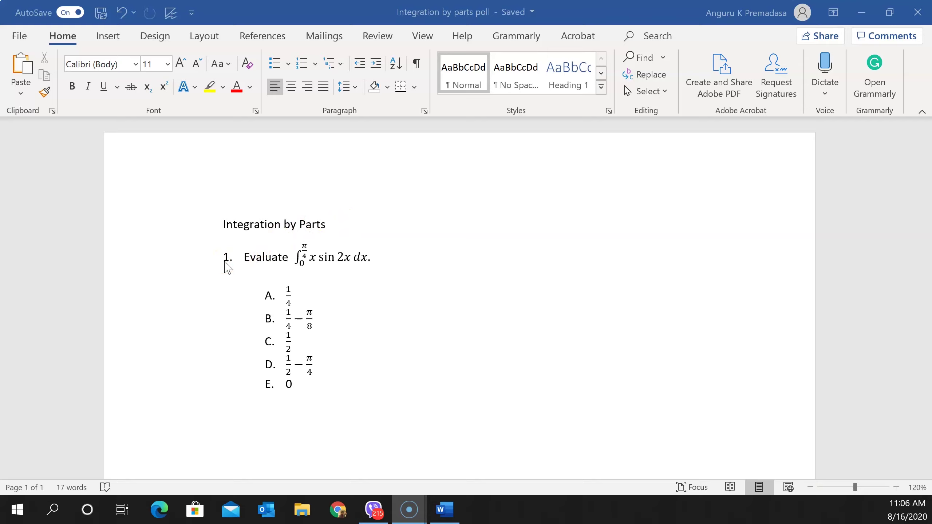
pyautogui.click(274, 259)
pyautogui.click(391, 254)
pyautogui.click(13, 514)
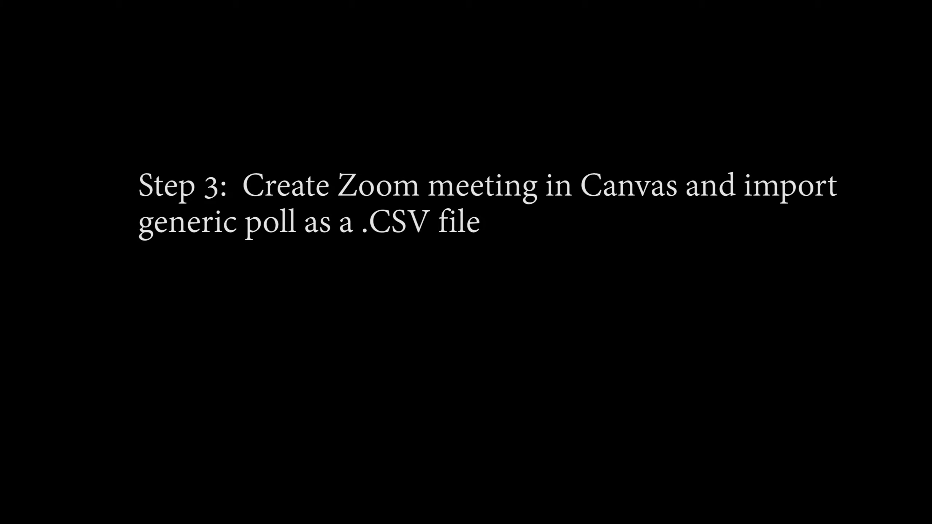
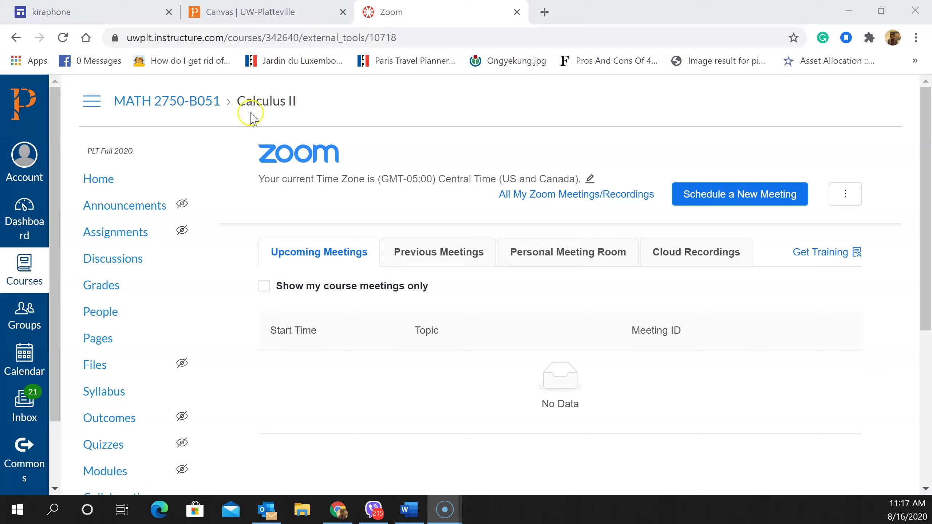
# Step: Start scheduling a new Zoom meeting for the Calculus II course and enter "ssss" as its description
pyautogui.scroll(-4, 384, 211)
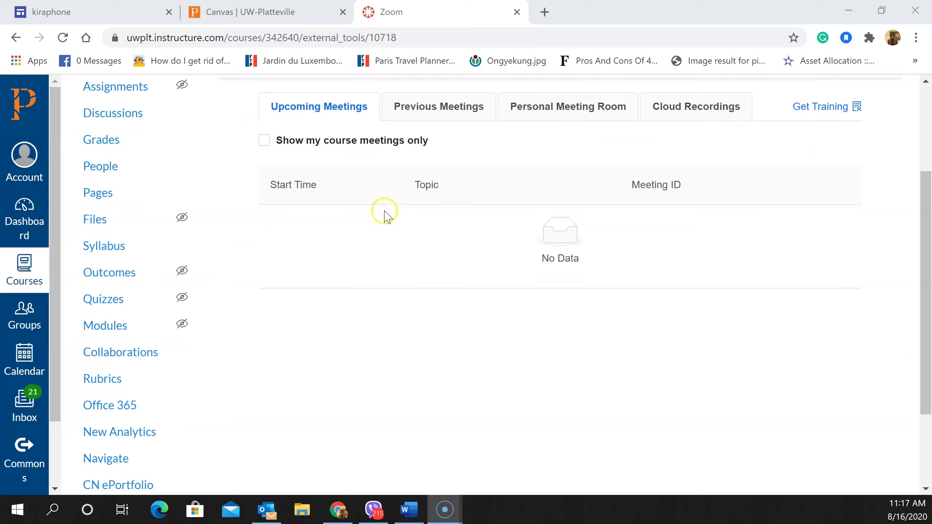
pyautogui.scroll(-3, 383, 213)
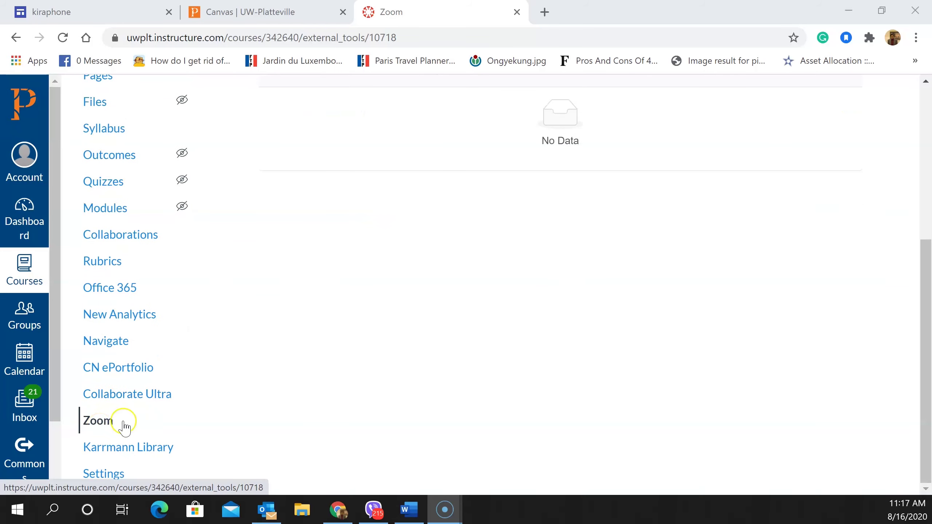
pyautogui.scroll(7, 381, 345)
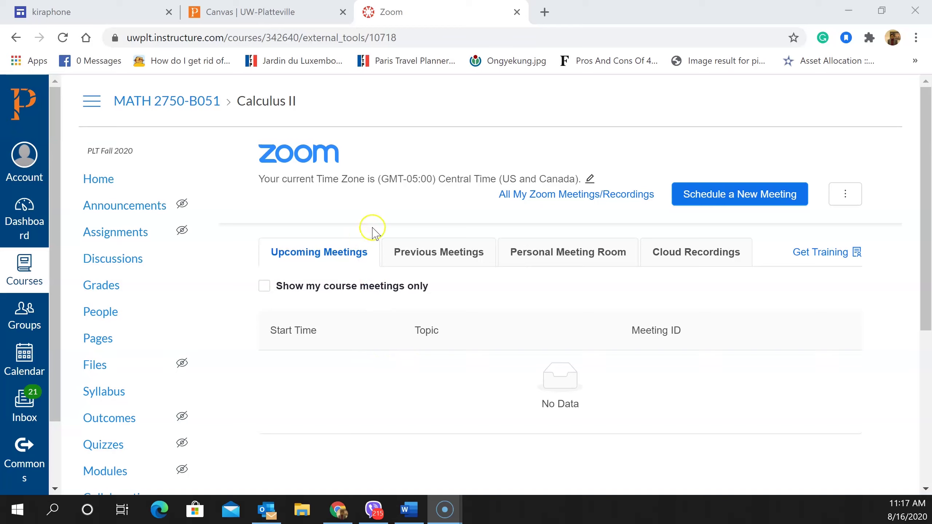
pyautogui.click(742, 196)
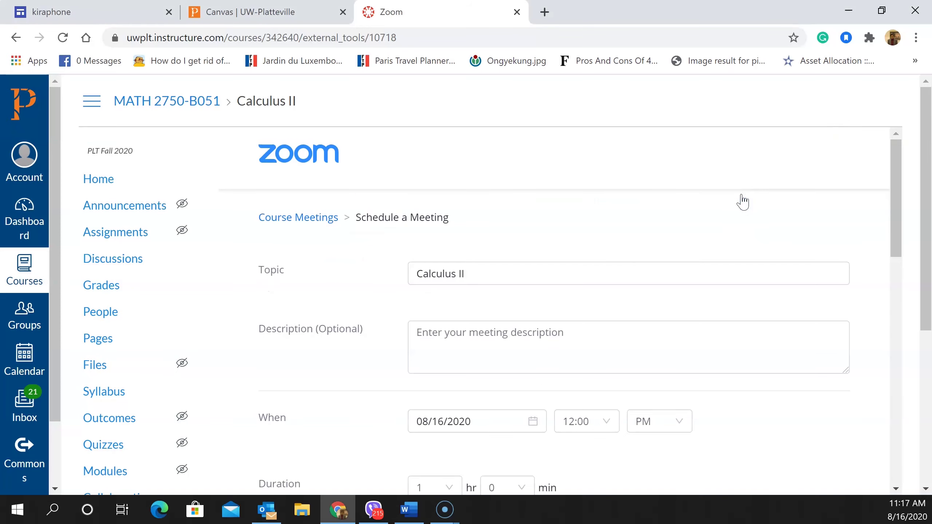
pyautogui.scroll(-3, 743, 200)
pyautogui.click(546, 196)
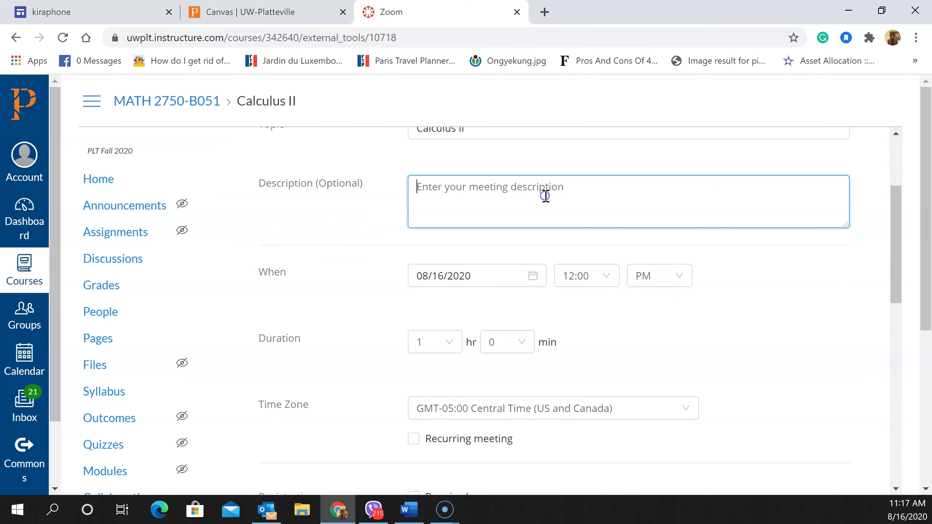
pyautogui.write('ssss')
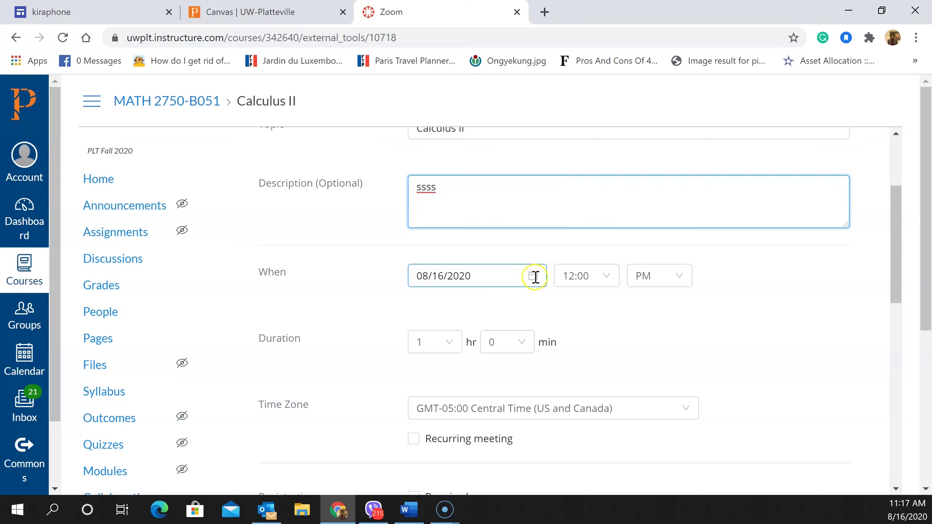
# Step: Set the meeting's start to 09/02/2020 at 11:00 AM
pyautogui.click(534, 276)
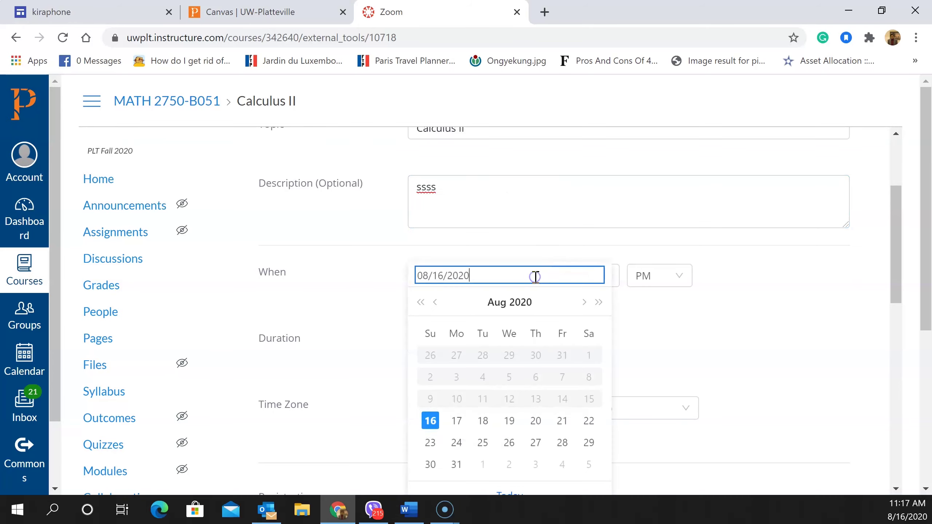
pyautogui.click(584, 302)
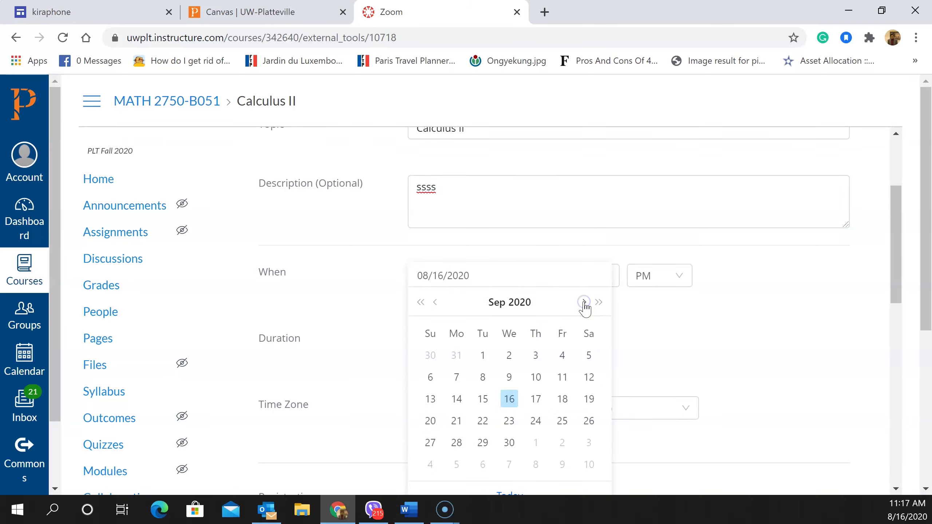
pyautogui.click(509, 355)
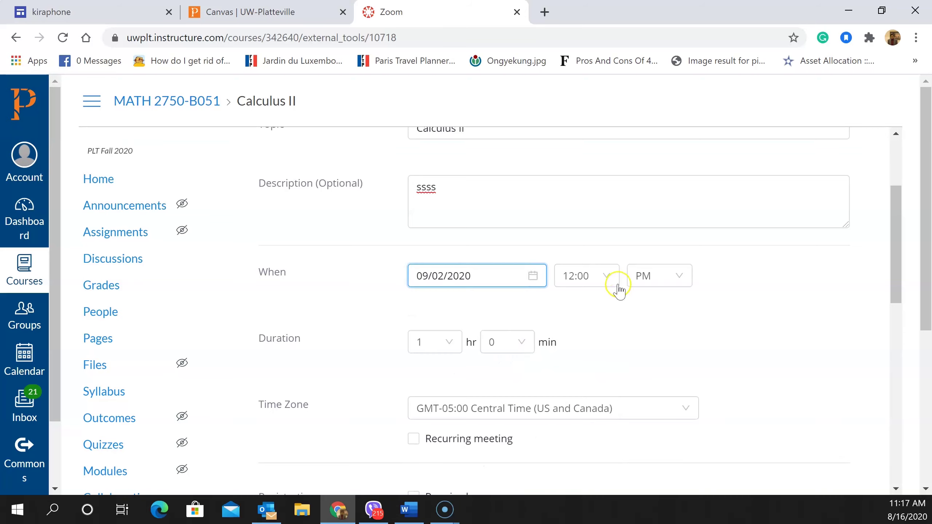
pyautogui.click(672, 276)
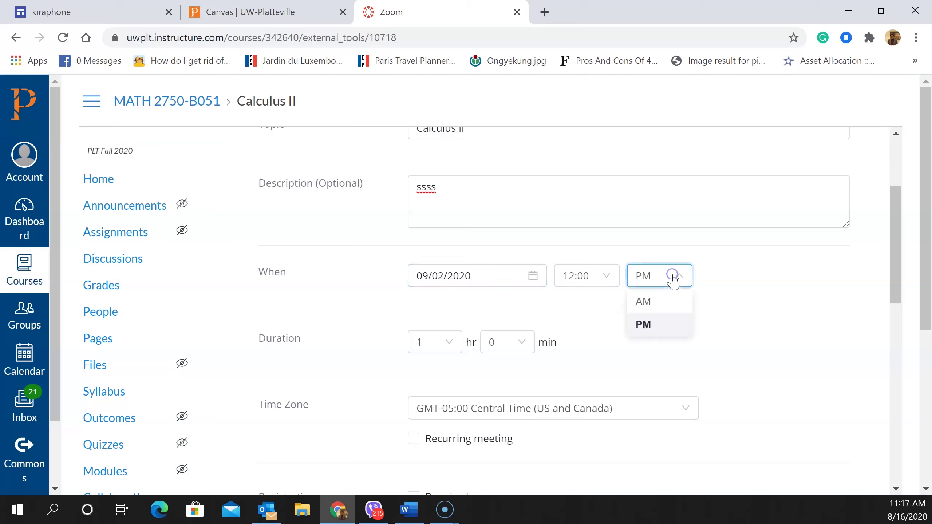
pyautogui.click(651, 303)
pyautogui.click(607, 275)
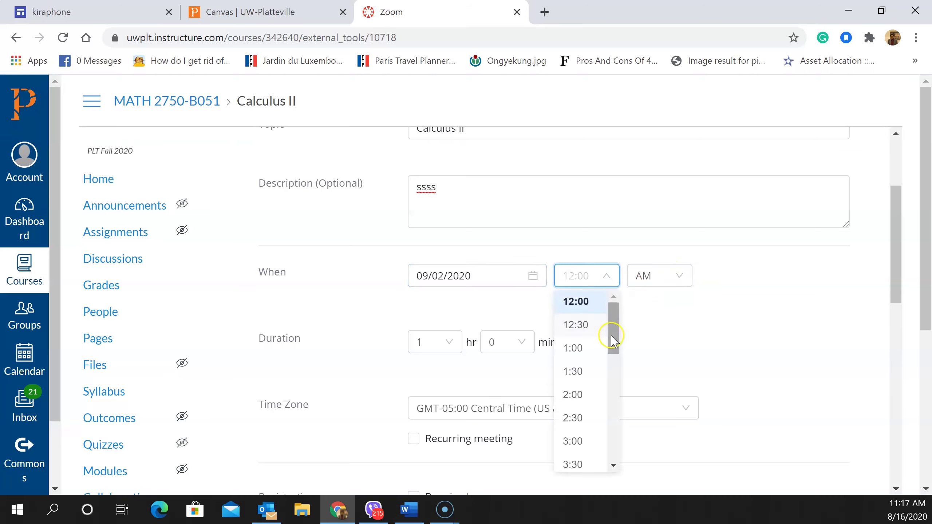
pyautogui.click(623, 330)
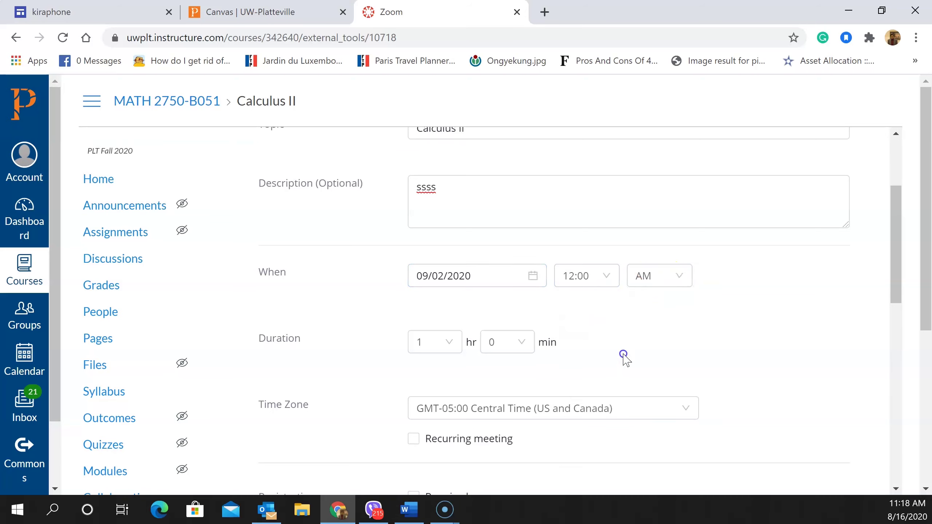
pyautogui.click(606, 275)
pyautogui.moveTo(612, 329); pyautogui.dragTo(620, 439)
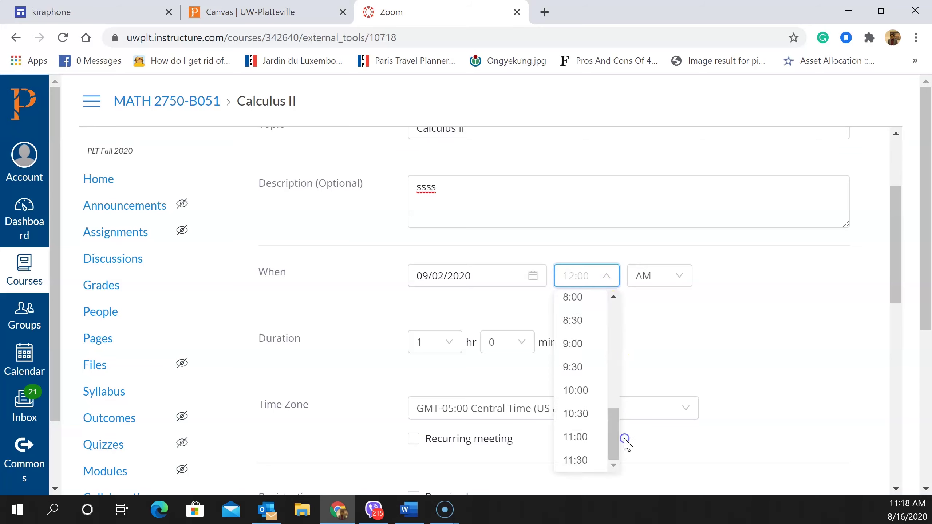
pyautogui.click(586, 438)
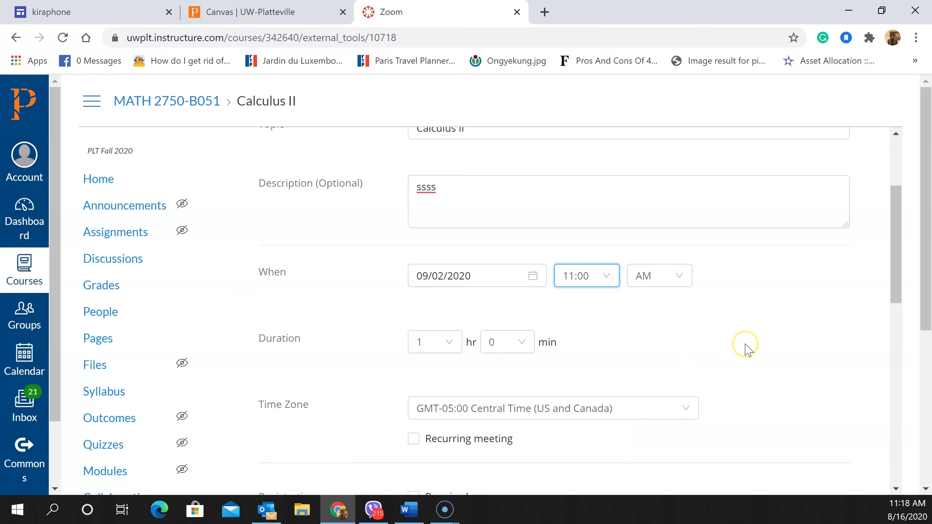
# Step: Save the scheduled meeting with its remaining options left at their defaults
pyautogui.scroll(-4, 749, 345)
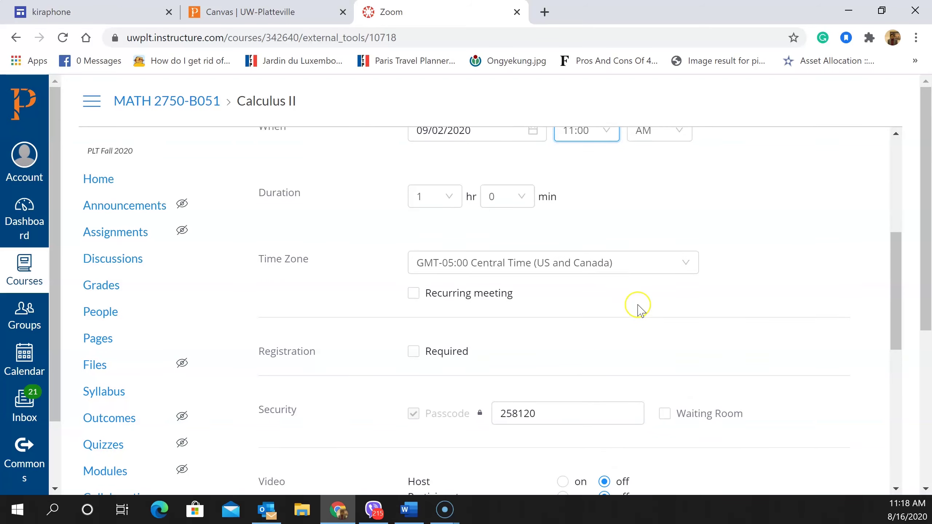
pyautogui.scroll(-4, 639, 307)
pyautogui.scroll(-6, 639, 309)
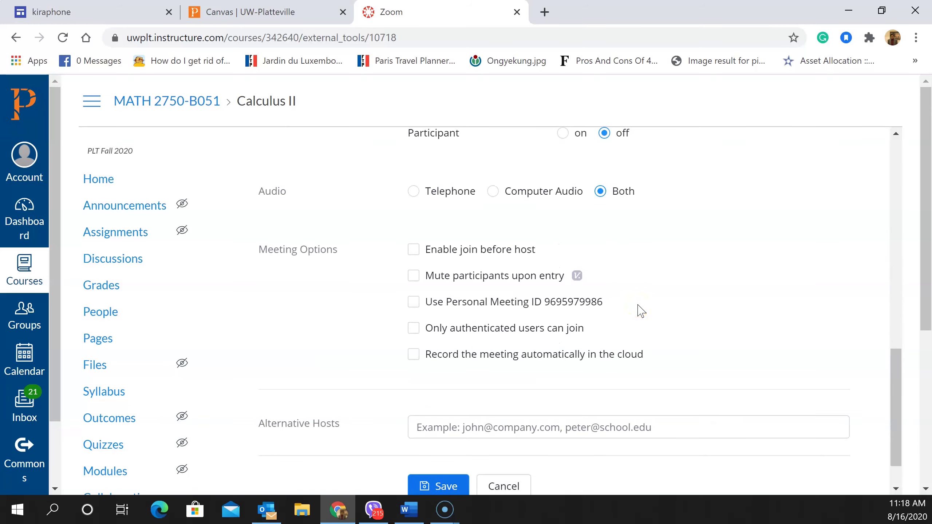
pyautogui.scroll(-1, 641, 311)
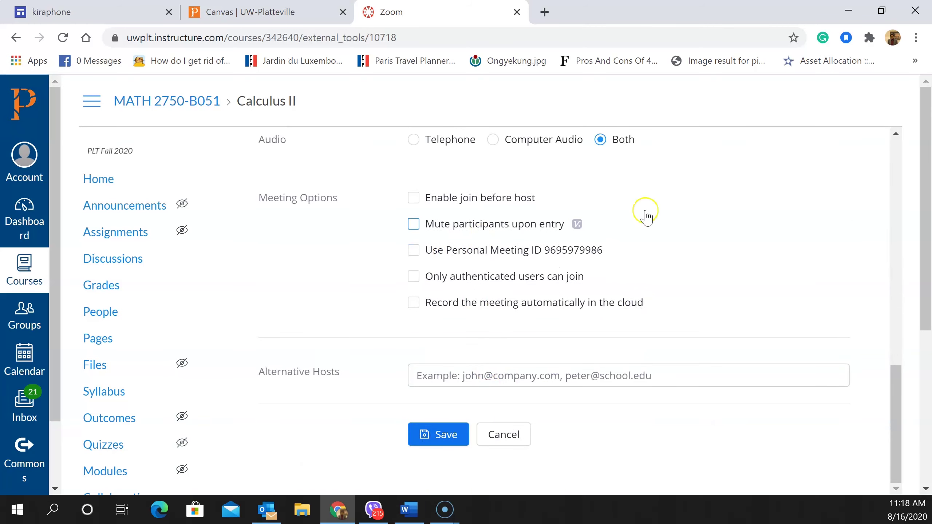
pyautogui.click(440, 437)
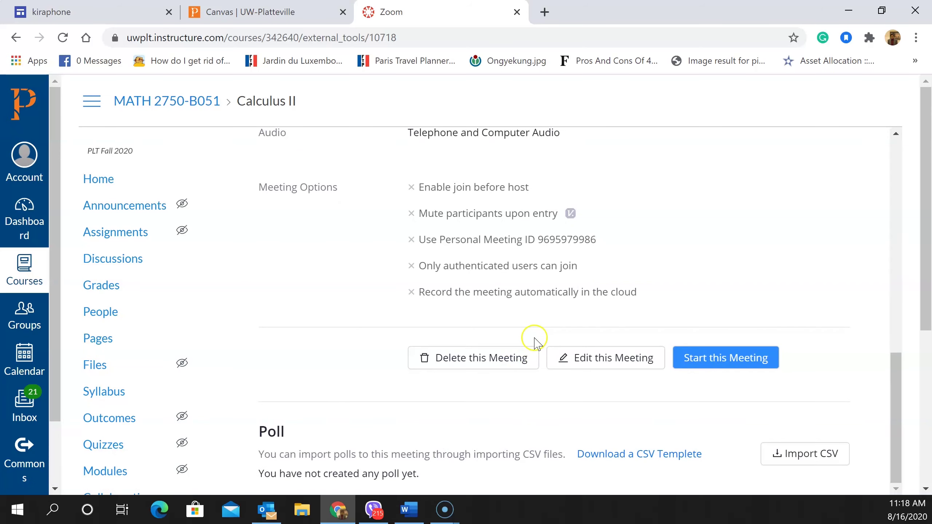
# Step: Import the "sample poll" CSV file from the OneDrive dept meeeting folder as a poll for the saved meeting
pyautogui.scroll(4, 539, 343)
pyautogui.scroll(4, 540, 344)
pyautogui.scroll(-8, 543, 348)
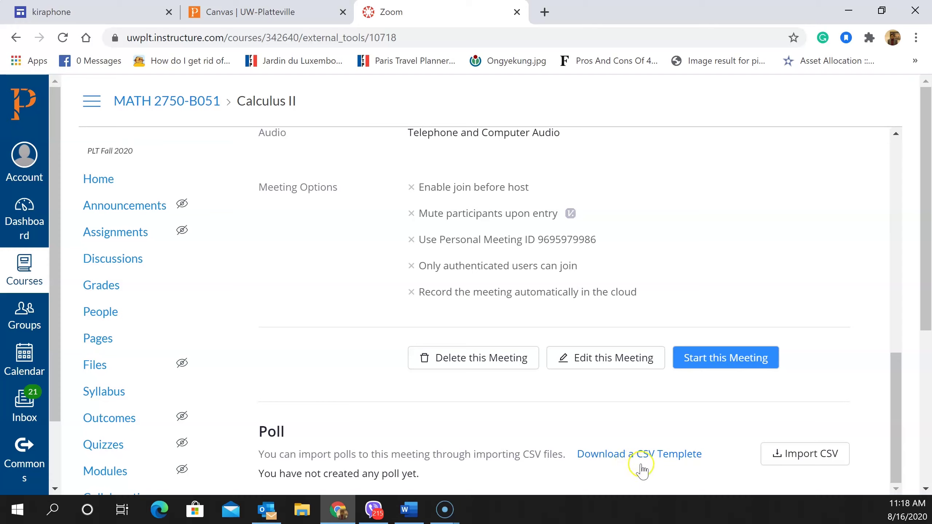
pyautogui.click(794, 461)
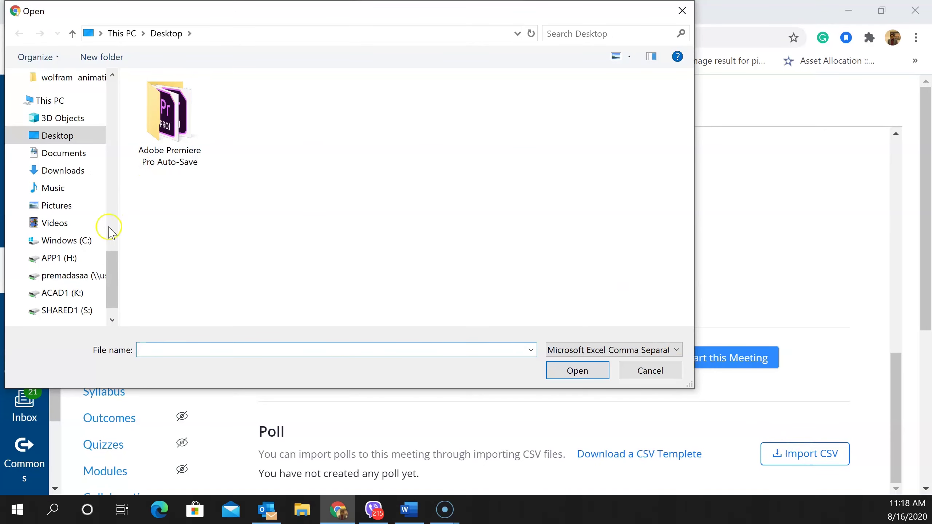
pyautogui.moveTo(115, 277); pyautogui.dragTo(92, 165)
pyautogui.click(63, 217)
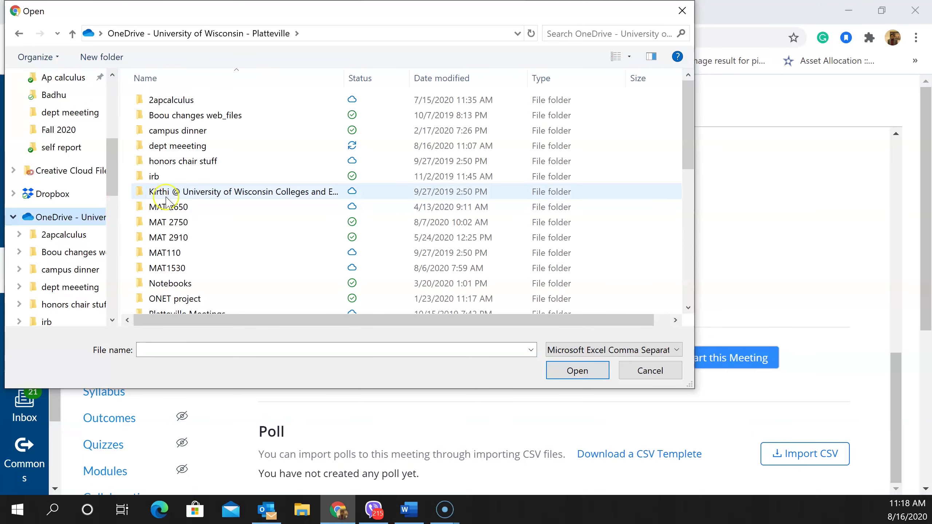
pyautogui.doubleClick(169, 146)
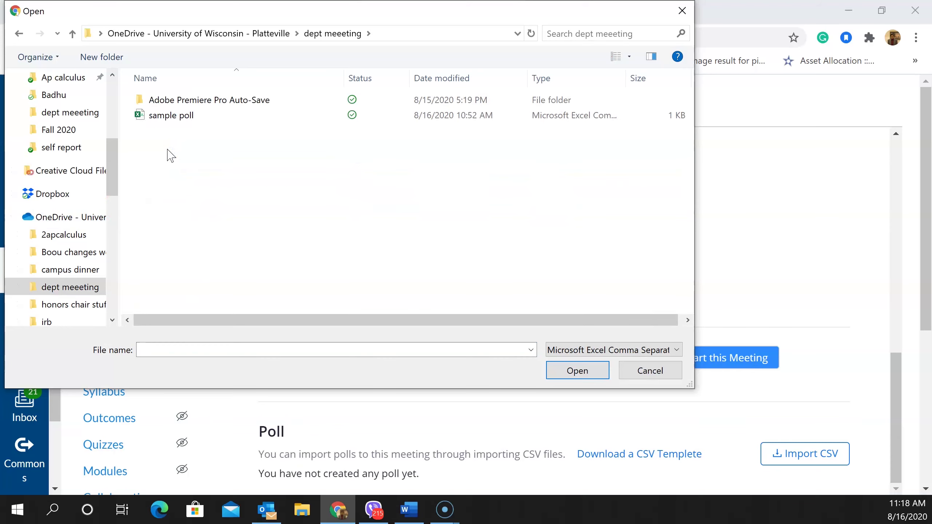
pyautogui.click(187, 116)
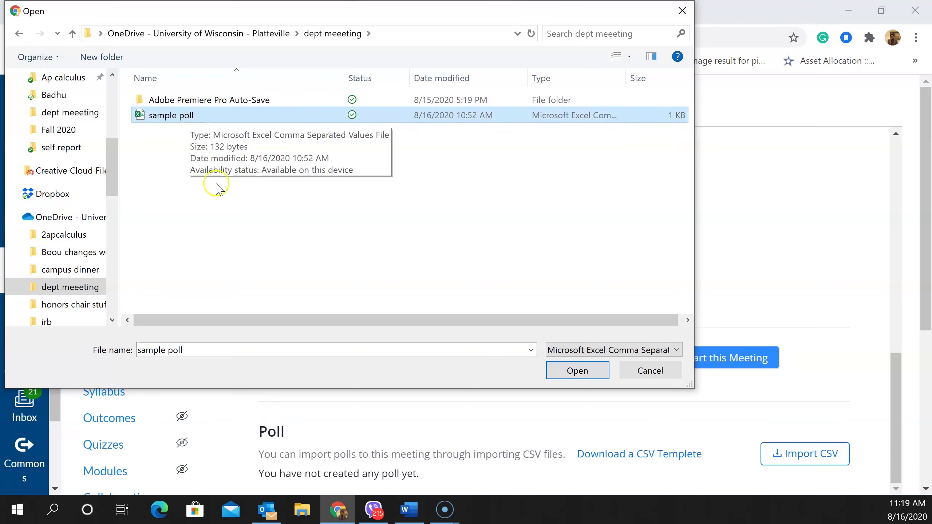
pyautogui.click(576, 376)
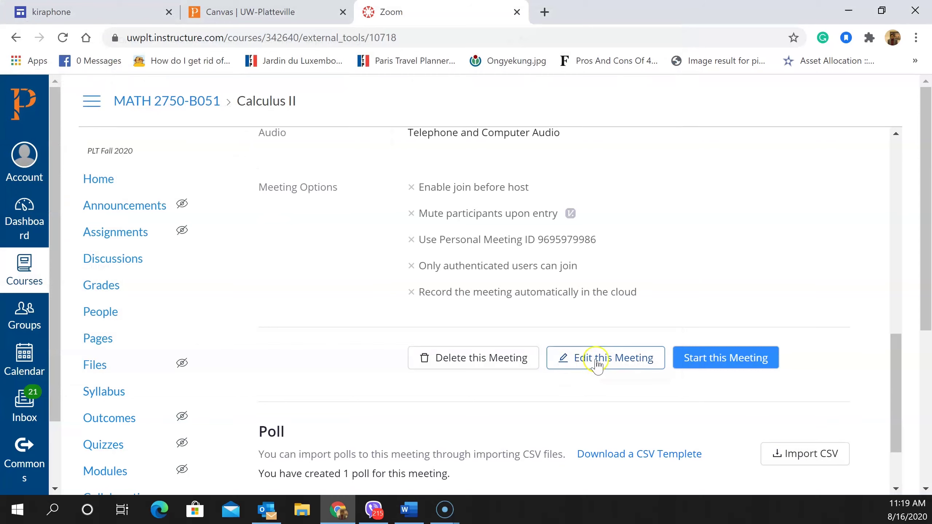
pyautogui.scroll(-2, 756, 290)
pyautogui.scroll(-3, 774, 288)
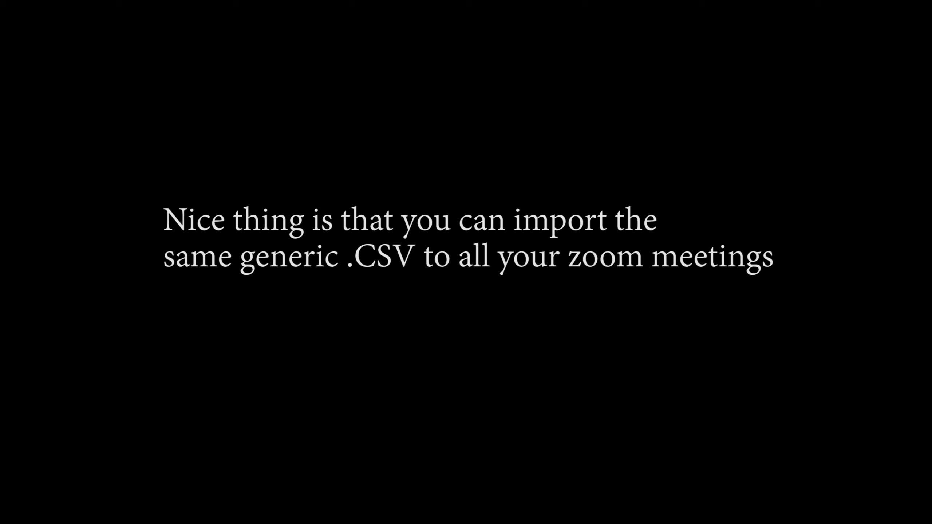
# Step: Expand the imported Polling1 poll and review its question and answer choices
pyautogui.click(444, 331)
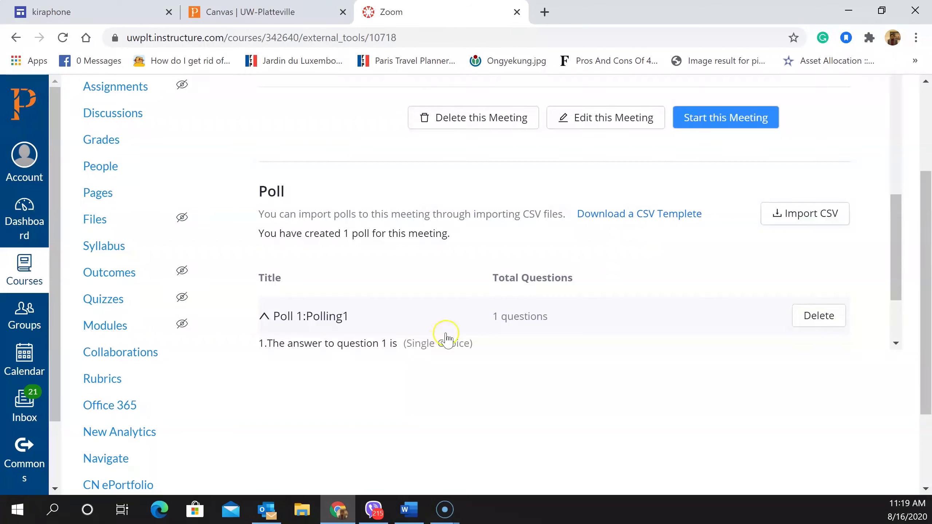
pyautogui.scroll(-3, 444, 333)
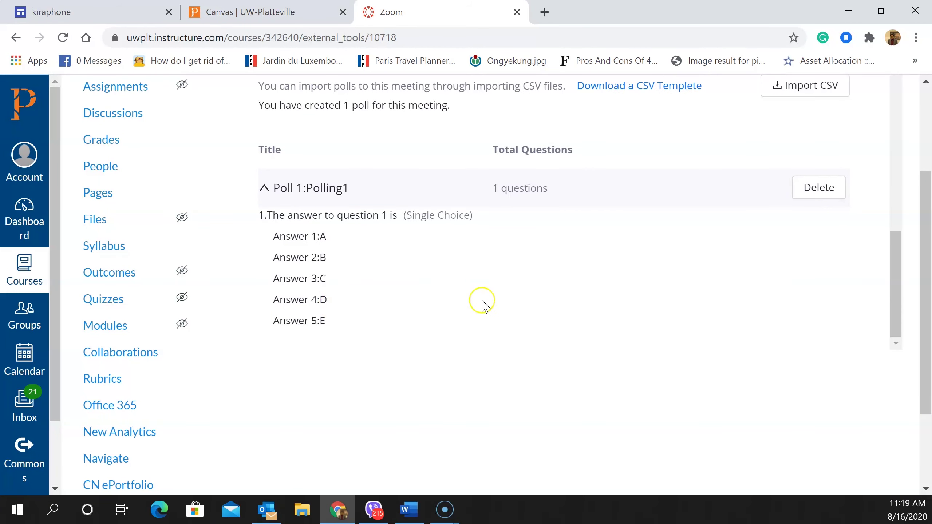
pyautogui.scroll(3, 496, 312)
# Step: Start the scheduled Calculus II Zoom meeting from its details page
pyautogui.scroll(5, 495, 312)
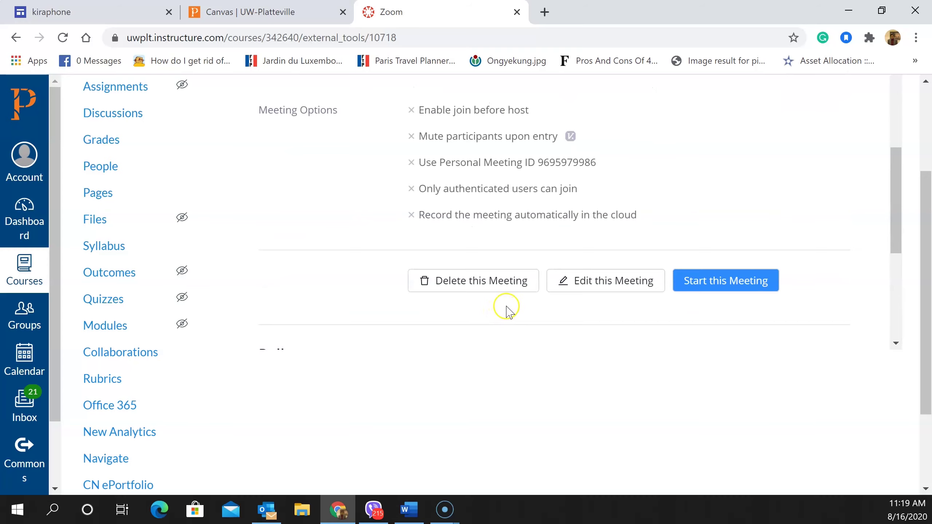
pyautogui.scroll(2, 504, 309)
pyautogui.scroll(-4, 512, 312)
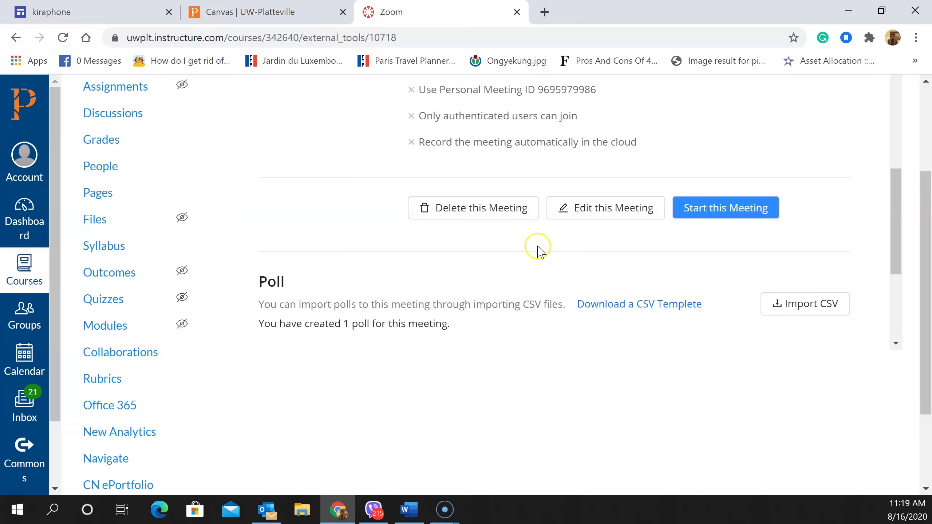
pyautogui.click(704, 215)
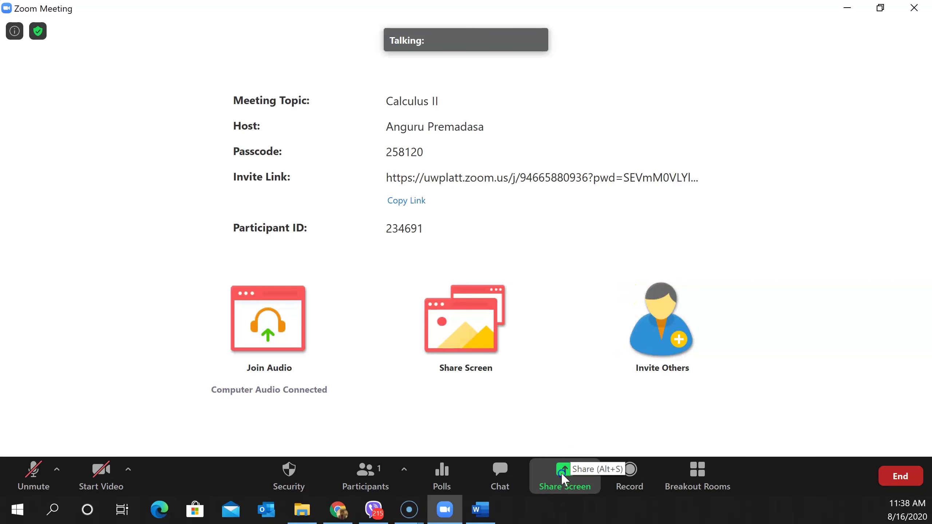
# Step: Share the "Integration by parts poll" Word window with the meeting participants
pyautogui.click(562, 473)
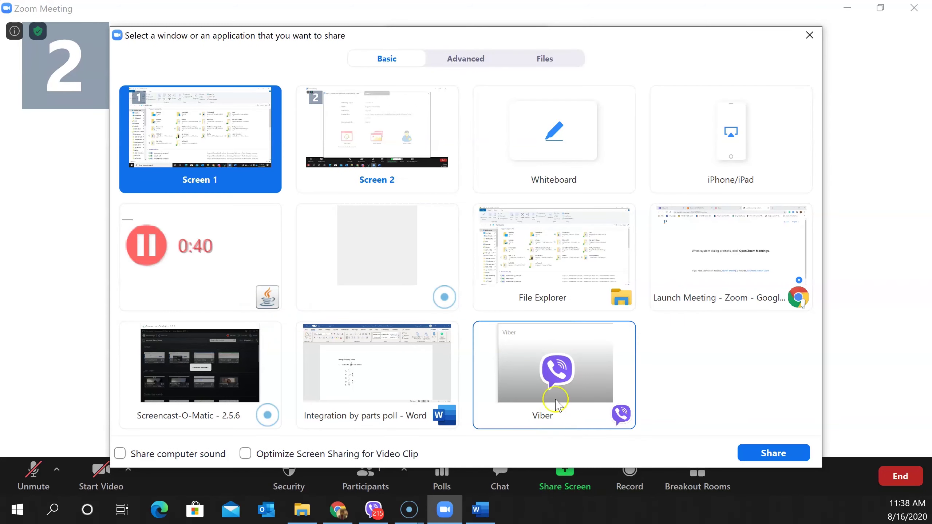
pyautogui.click(354, 382)
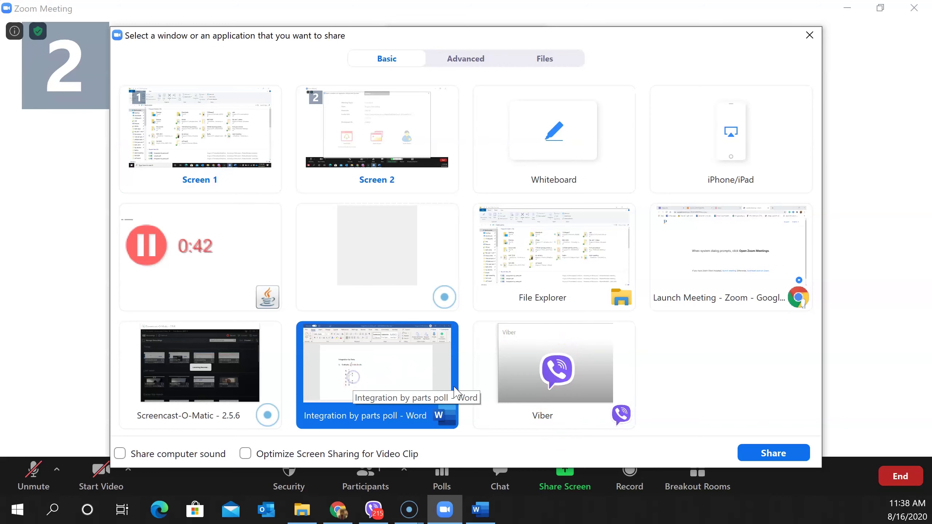
pyautogui.click(767, 452)
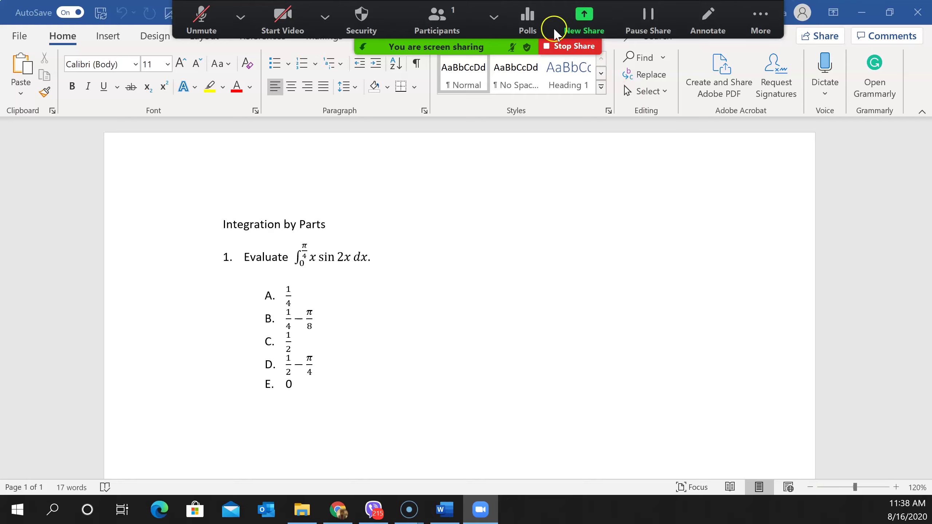
# Step: Launch the Polling1 poll during the screen share, end the polling and share its results with the attendees
pyautogui.click(530, 19)
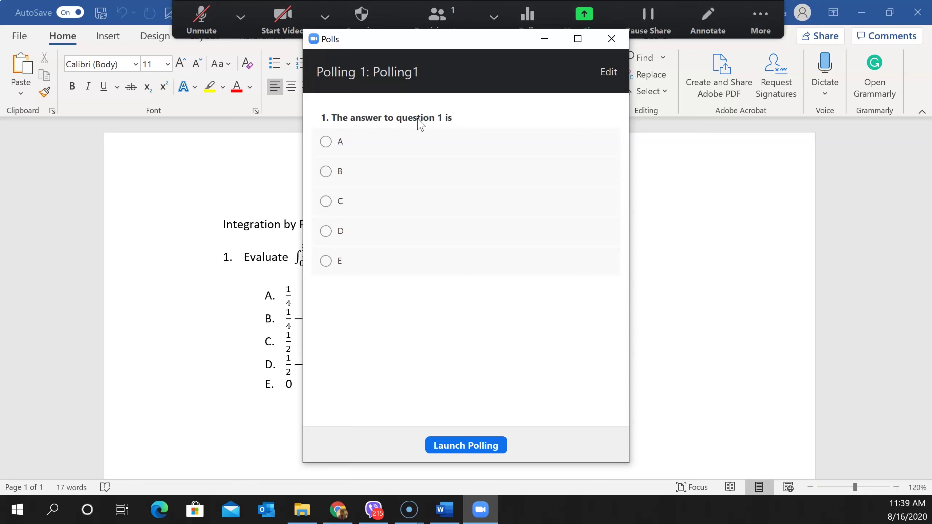
pyautogui.click(453, 446)
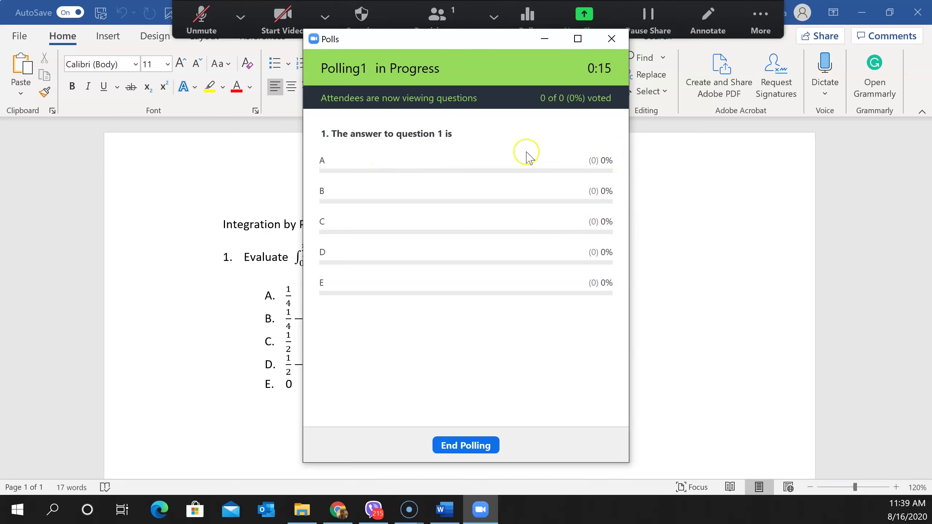
pyautogui.click(456, 447)
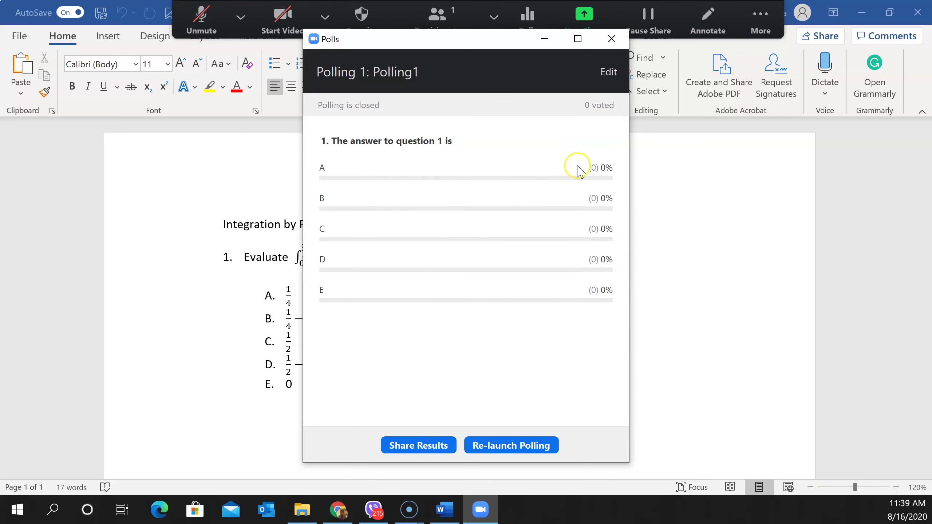
pyautogui.click(402, 446)
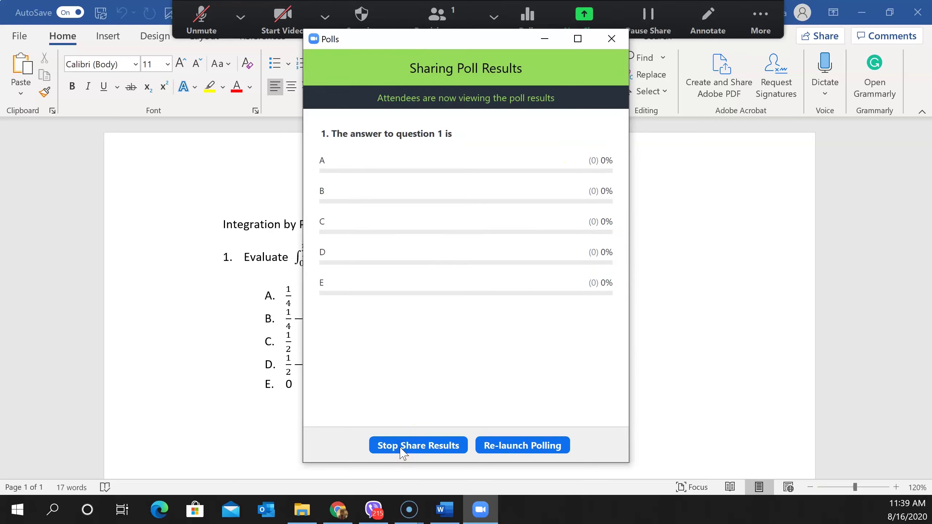